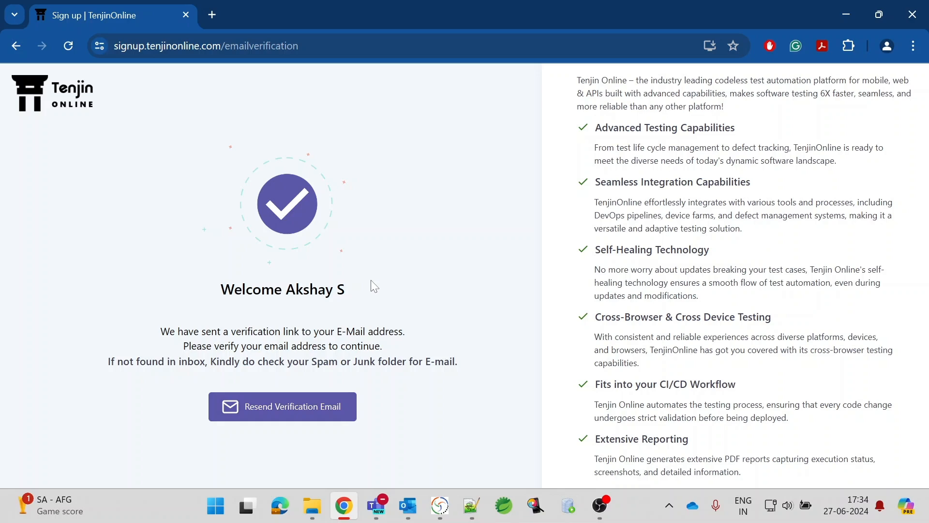
Switch to the mail app to find the sign-up verification e-mail.
key(alt+Tab)
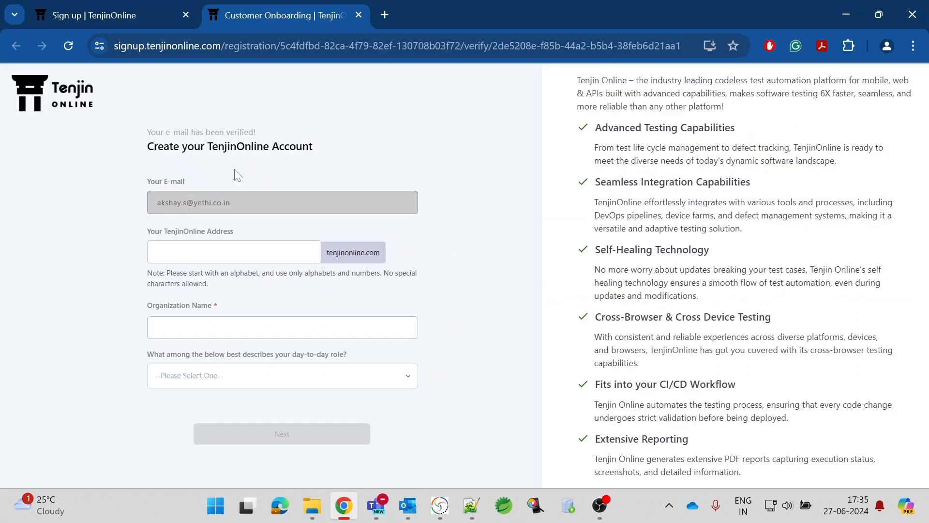
Enter demotenjinonline as the instance address and Yethi as the organization name.
click(151, 246)
click(158, 251)
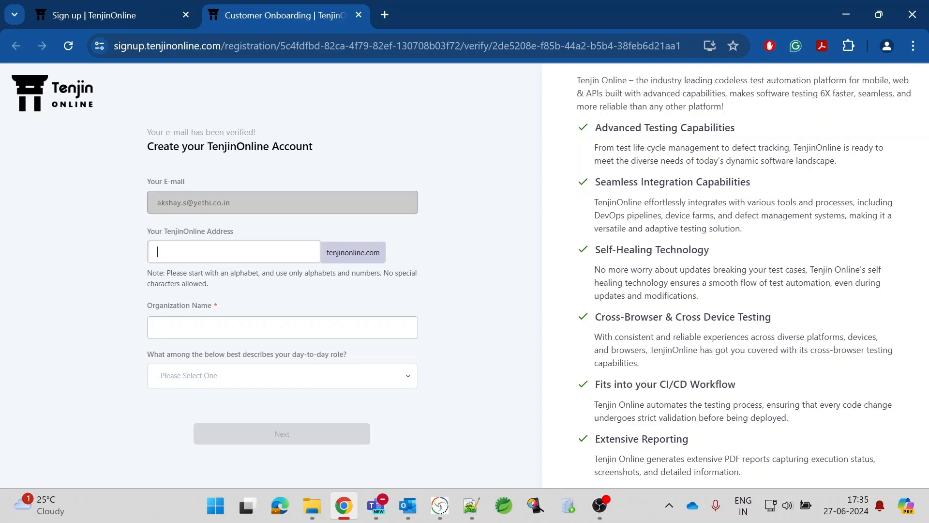
text(demotenjoi)
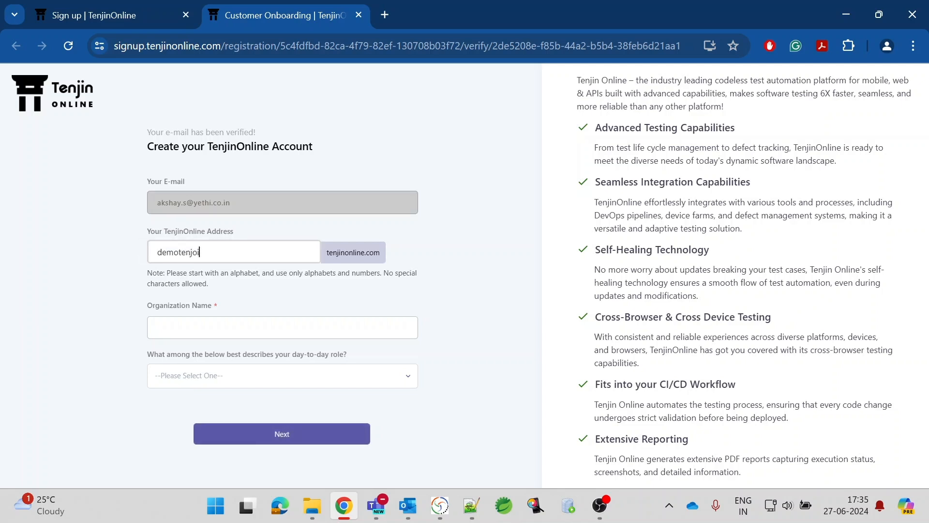
key(BackSpace)
key(BackSpace)
text(inonline)
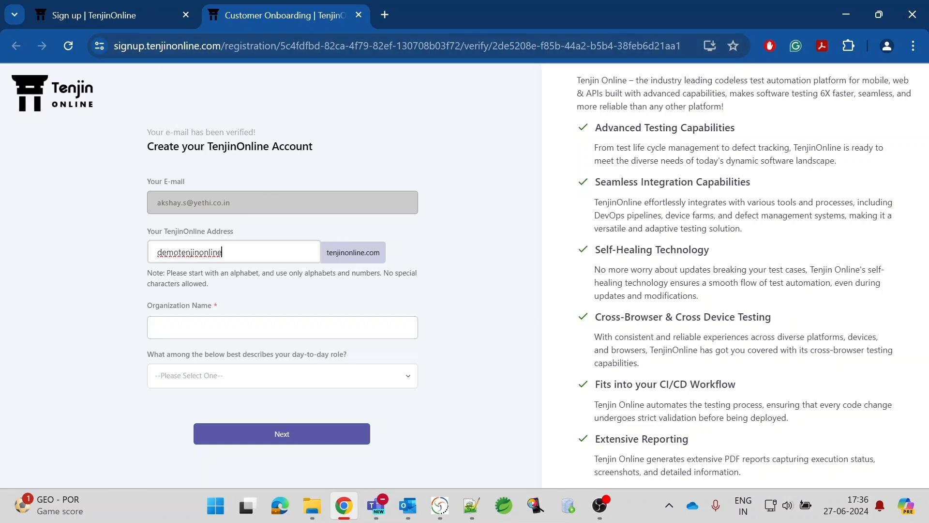
key(Tab)
text(Yethi)
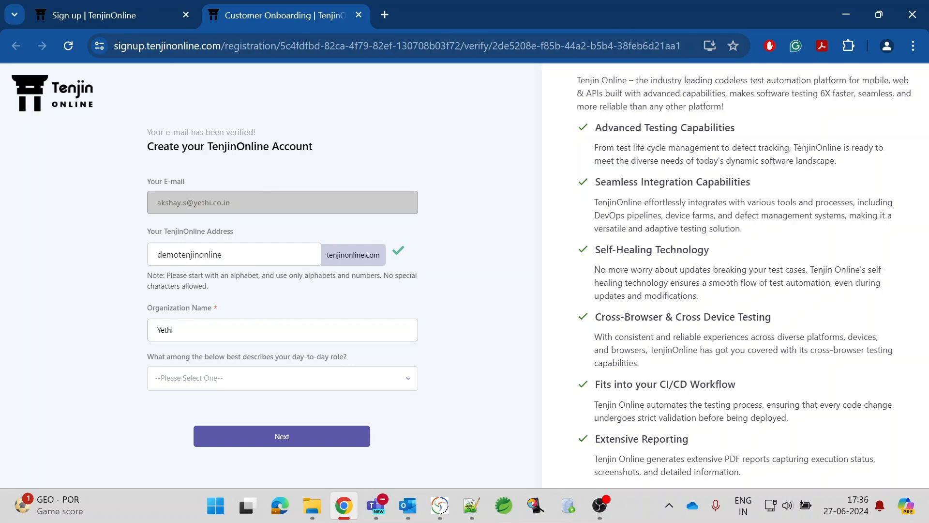
Choose Software Test Engineer as the role and submit the account details.
click(199, 380)
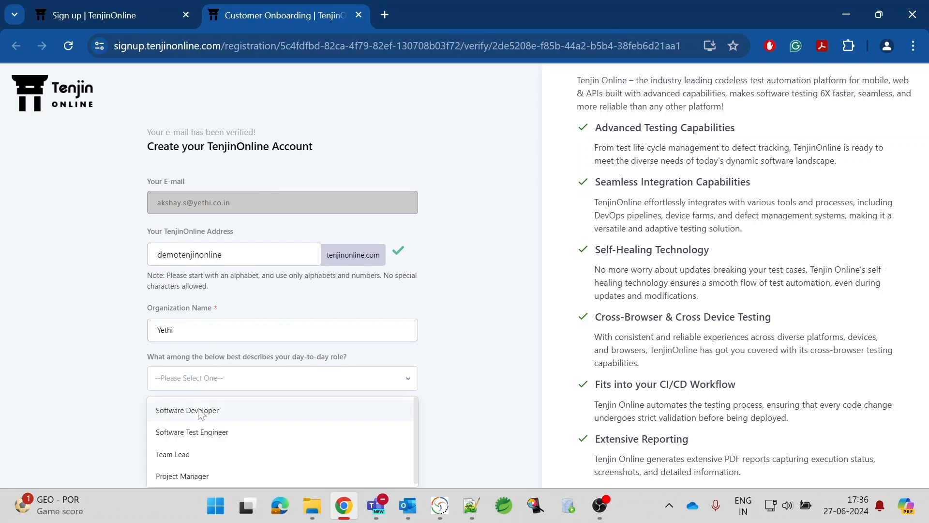
click(198, 432)
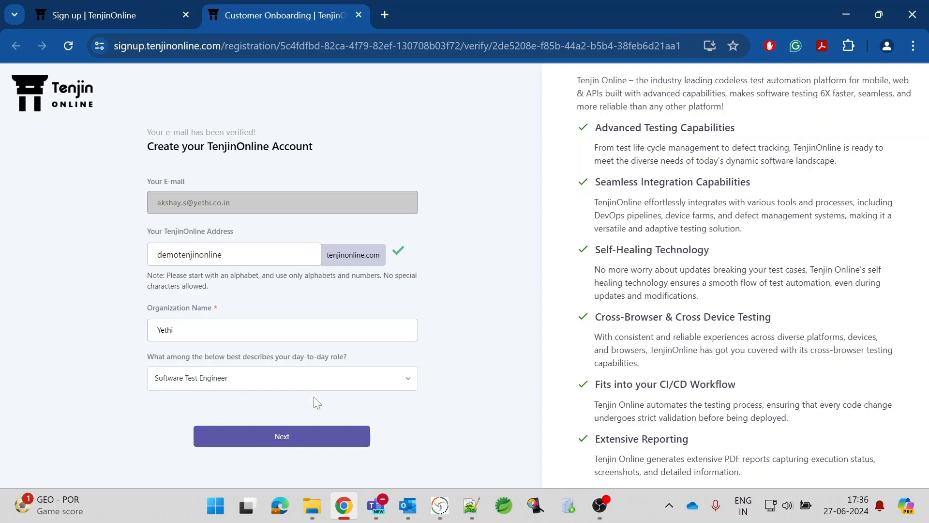
click(294, 440)
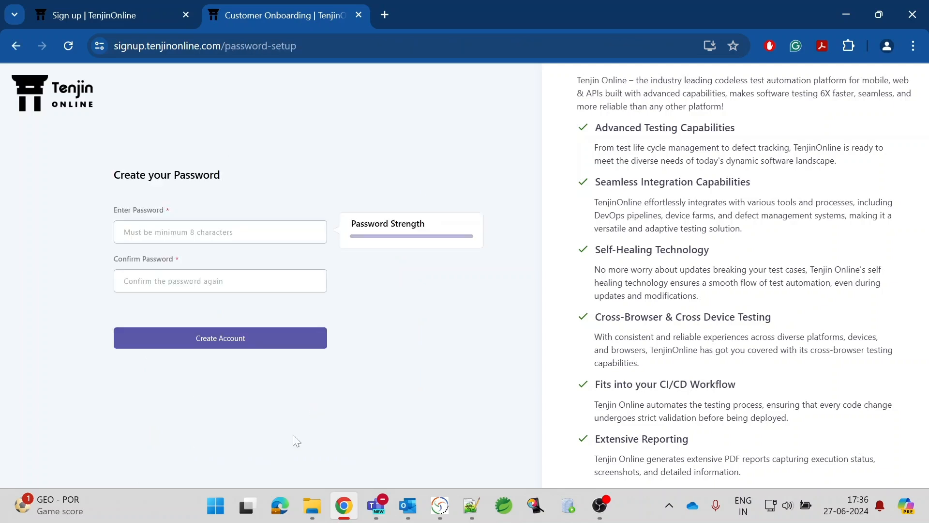
Enter and confirm a 12-character password, then create the account.
click(139, 224)
text(••••••••)
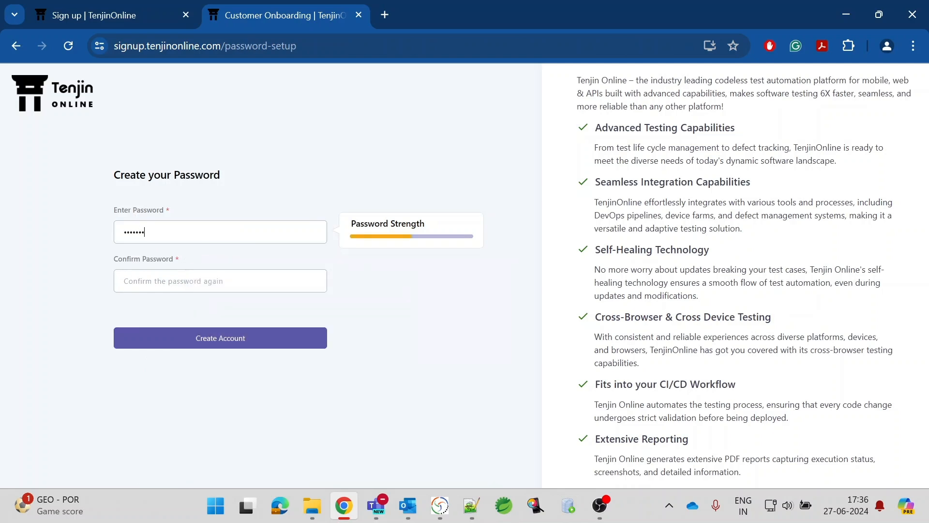
text(••••)
click(140, 281)
text(••••••••••••)
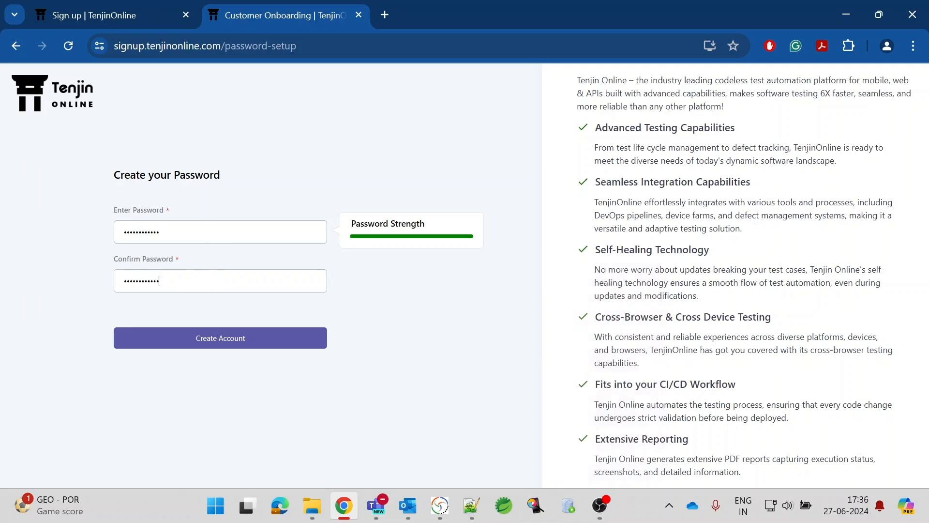
click(225, 338)
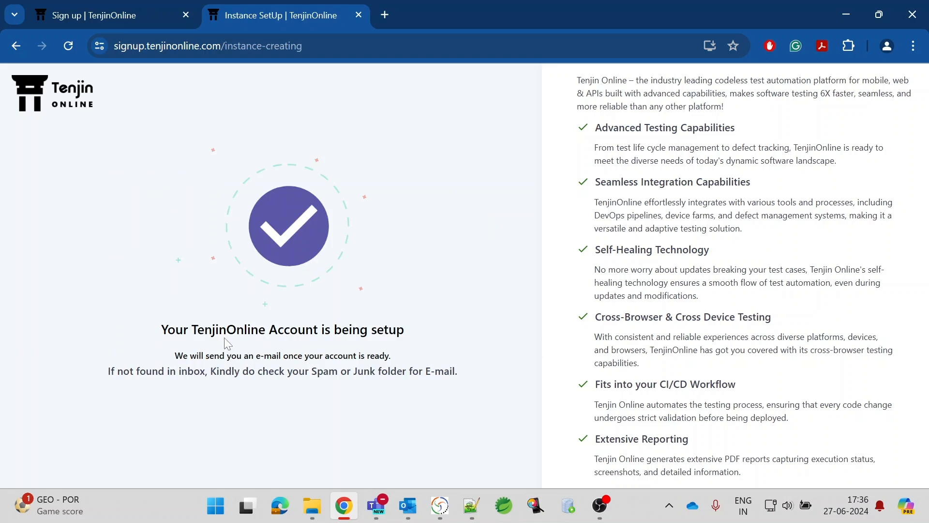
drag(216, 330, 413, 334)
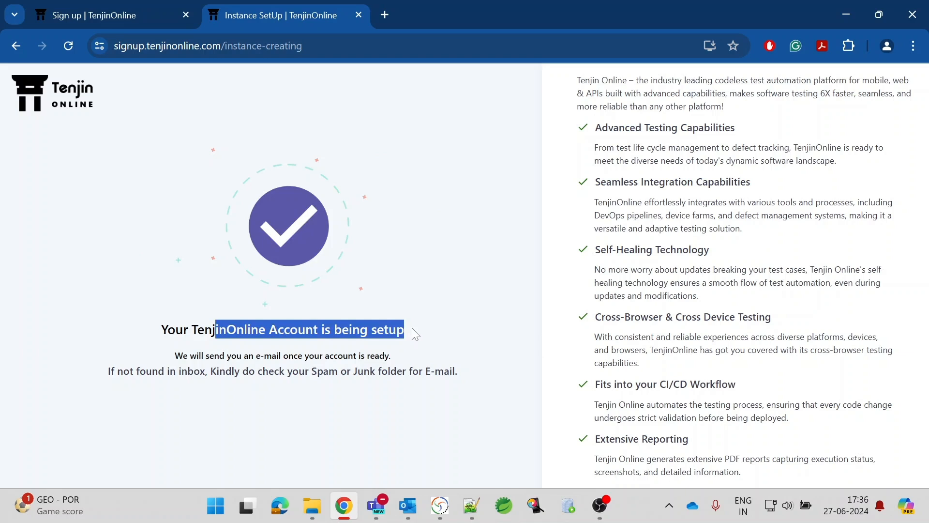
click(413, 329)
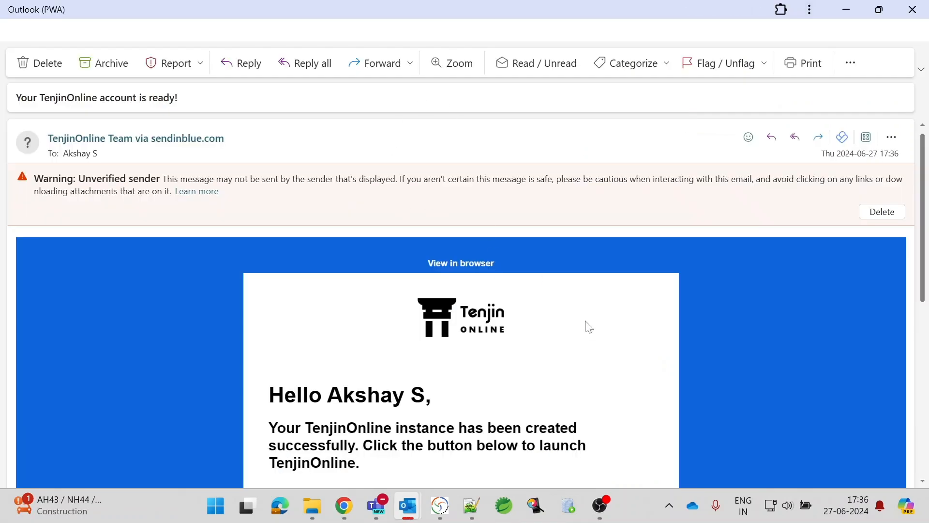
Scroll down through the 'Your TenjinOnline account is ready!' e-mail.
scroll(589, 332, down, 2)
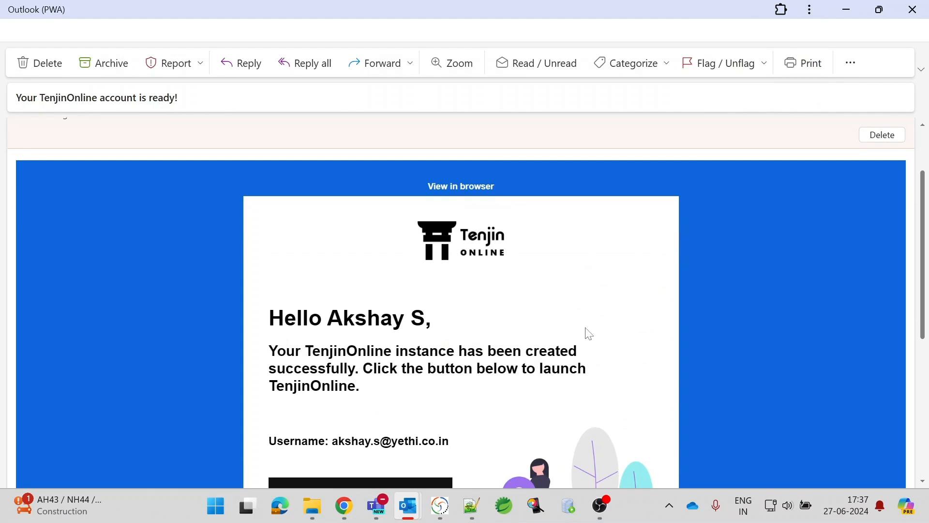
scroll(589, 333, down, 2)
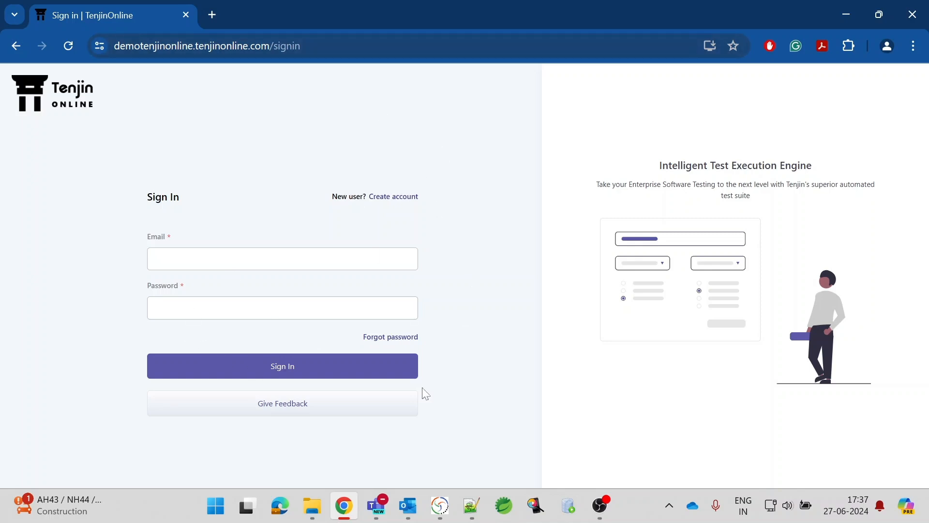
Sign in to the demotenjinonline instance with the account e-mail and password.
drag(115, 45, 300, 46)
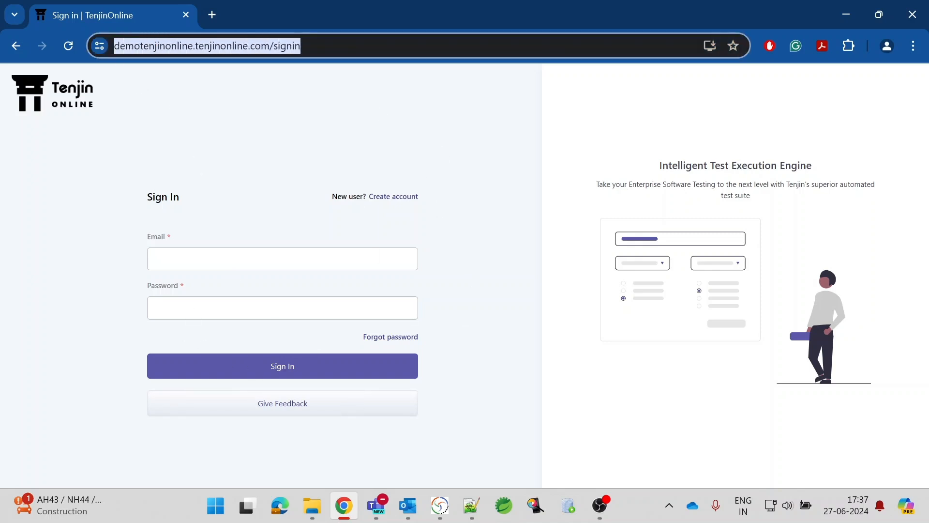
click(324, 118)
click(158, 258)
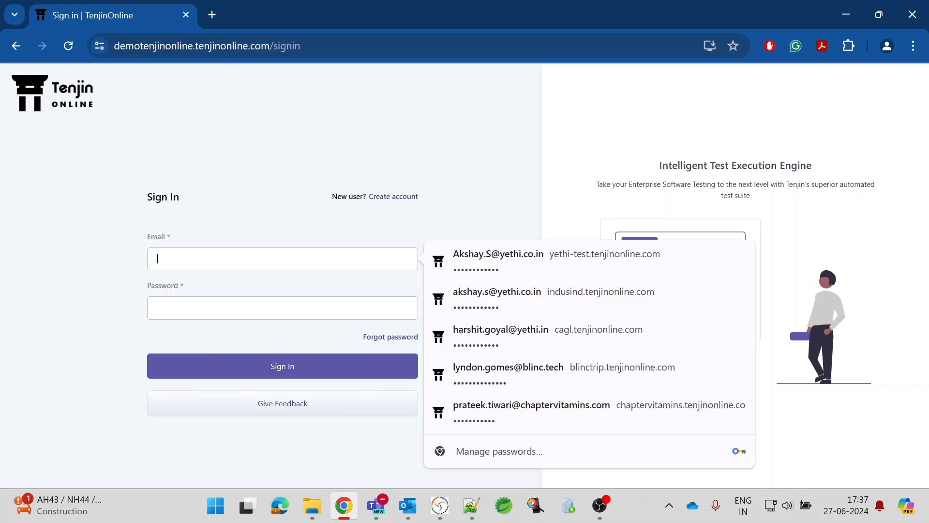
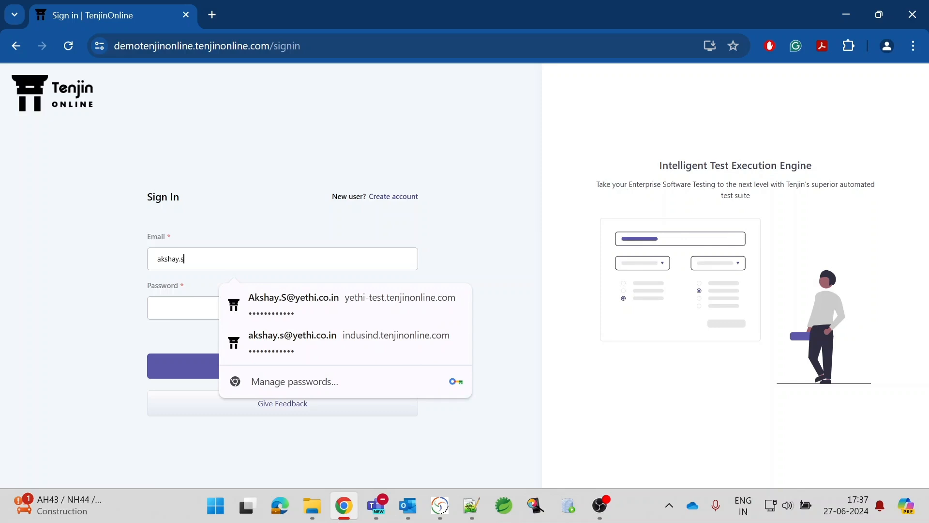
key(Tab)
text(••••••••••••)
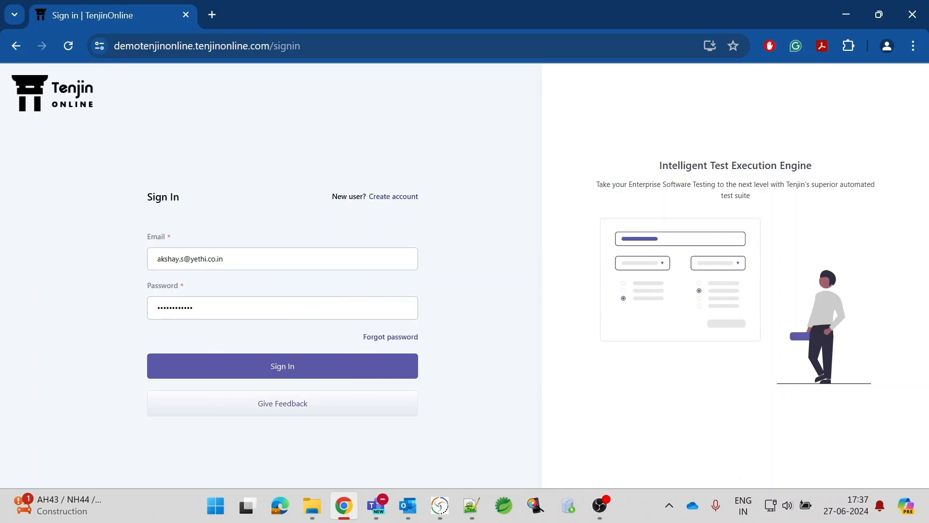
key(Return)
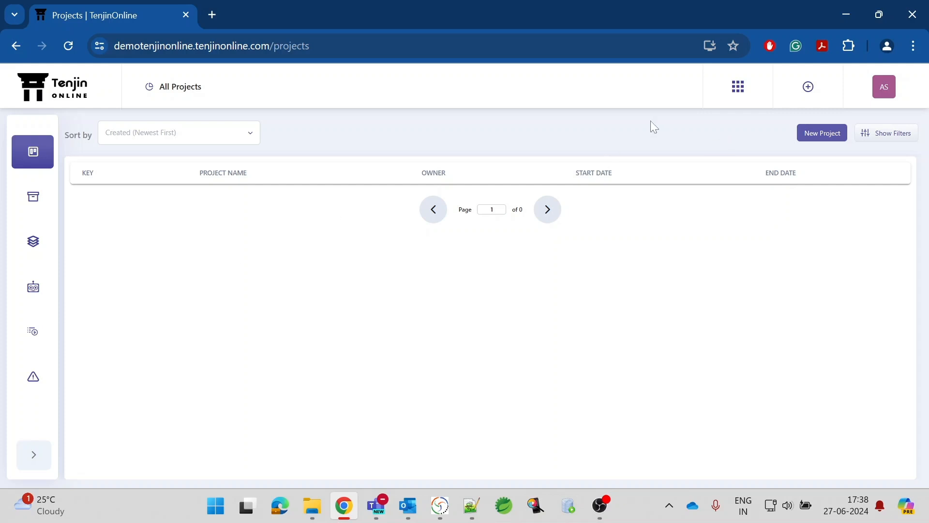
Go to the Users page through the apps grid menu.
click(738, 87)
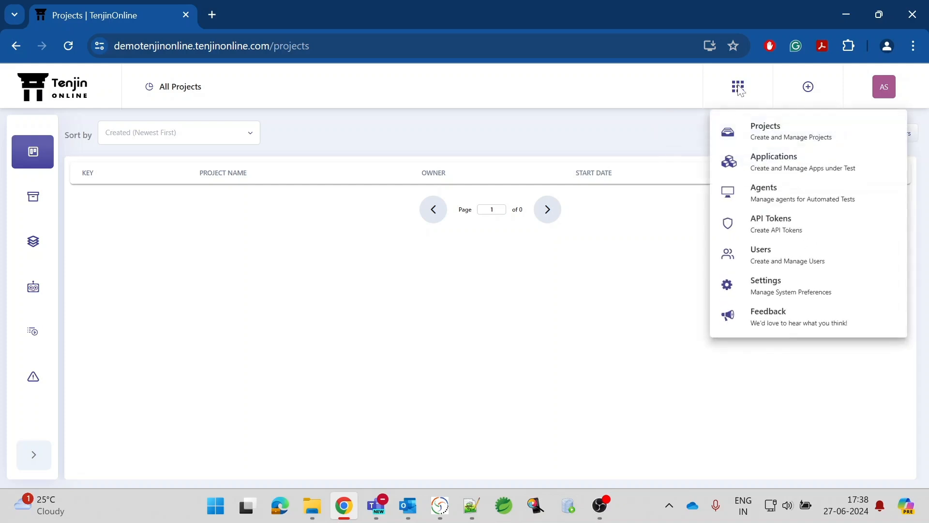
click(768, 257)
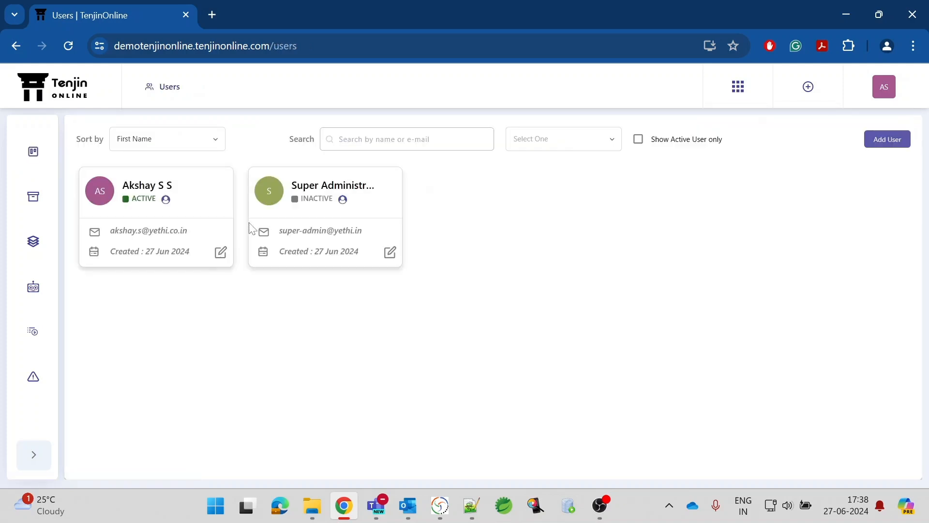
drag(123, 185, 194, 188)
click(194, 187)
Add a user with the new person's first name, last name and e-mail, sending an email invite.
click(886, 141)
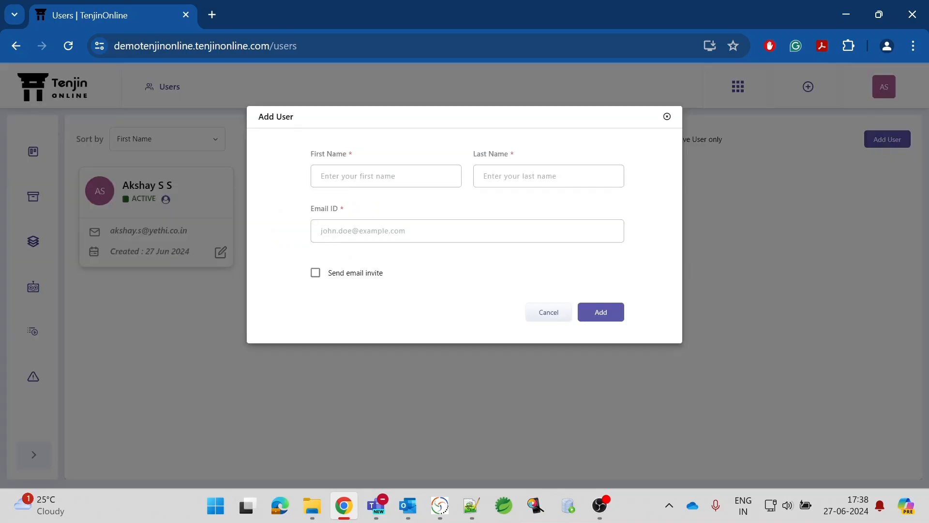
key(Tab)
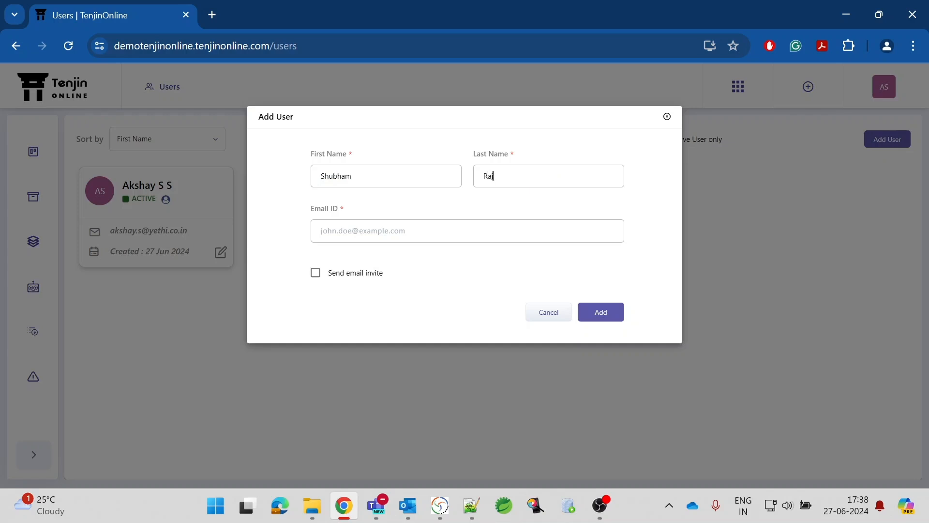
key(Tab)
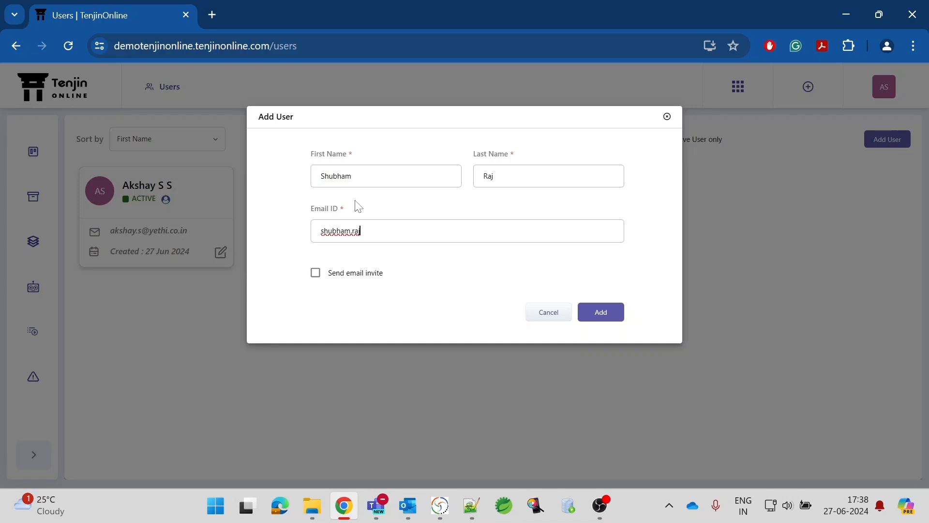
click(315, 273)
click(598, 321)
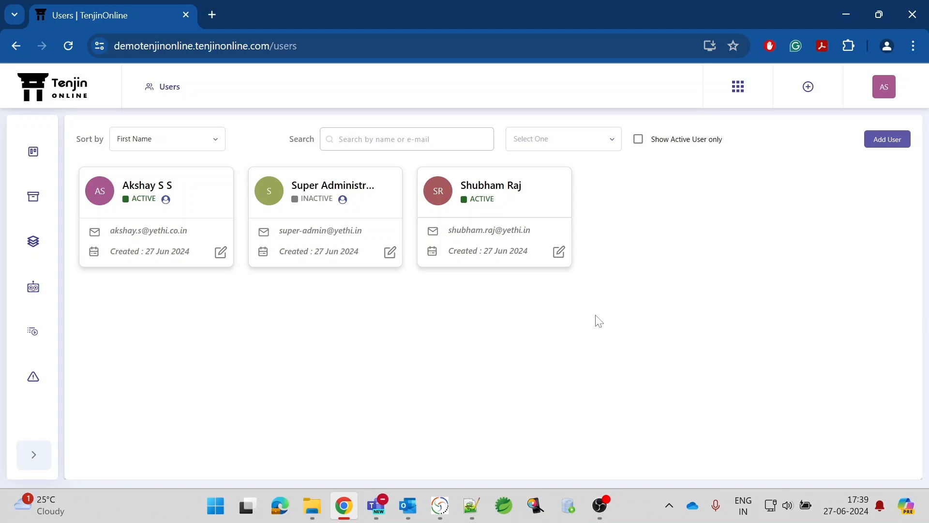
Go to Agents, open the Download Agent setup page and scroll to its setup steps.
click(738, 88)
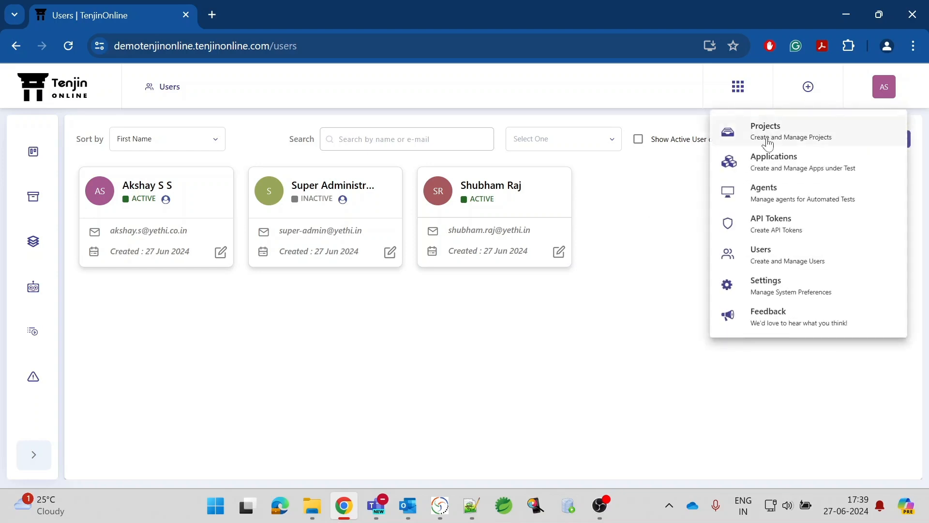
click(769, 190)
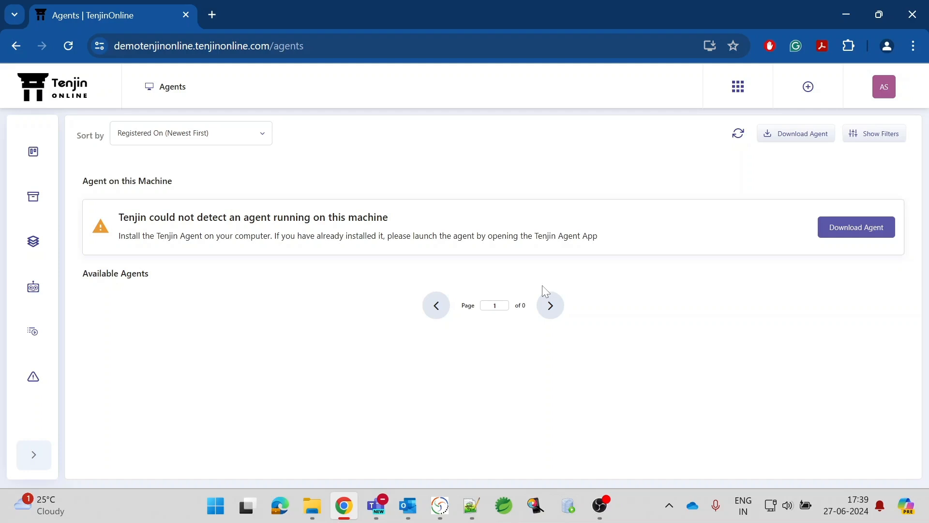
click(869, 229)
scroll(542, 315, down, 3)
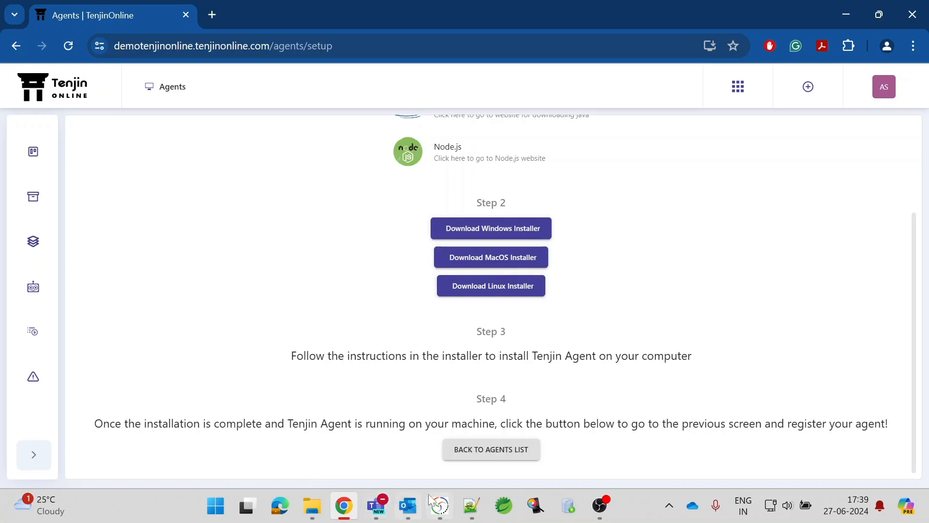
Start the local Tenjin Agent 3.2.0 and minimize its window once it is running.
click(437, 508)
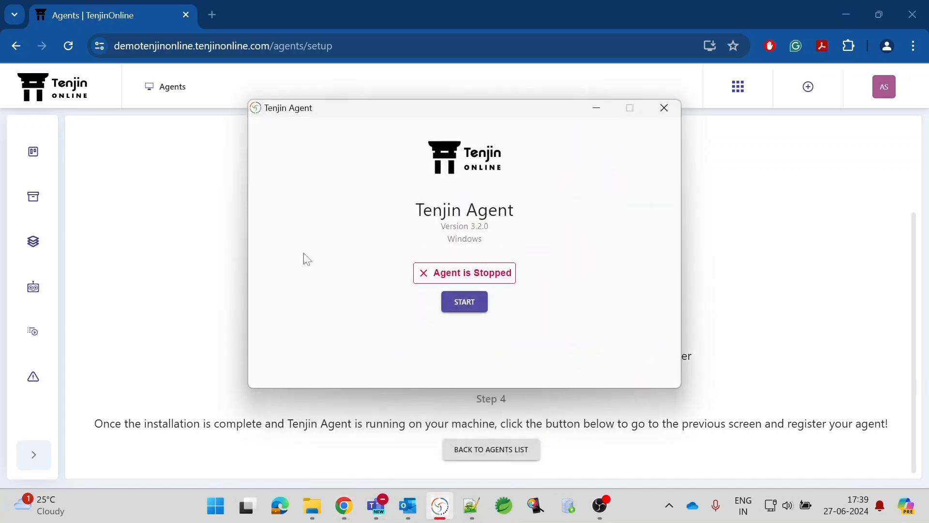
click(467, 308)
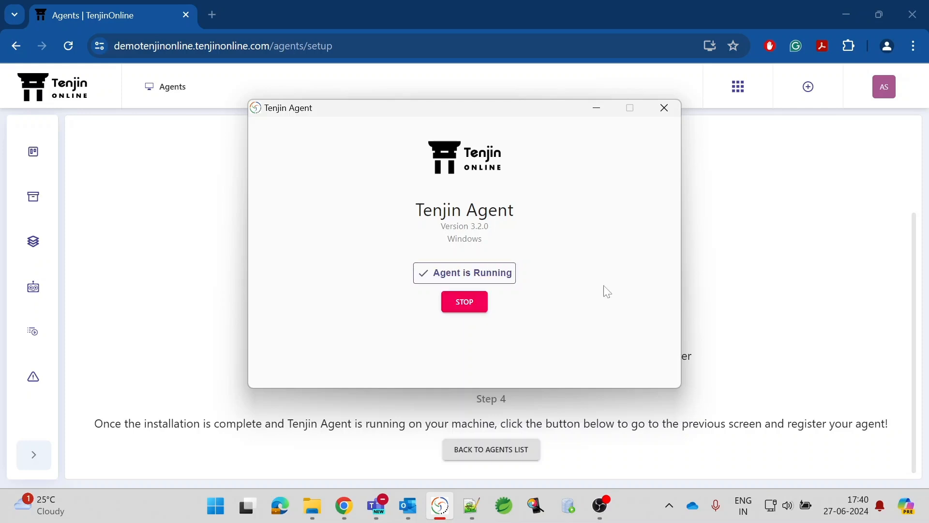
click(596, 109)
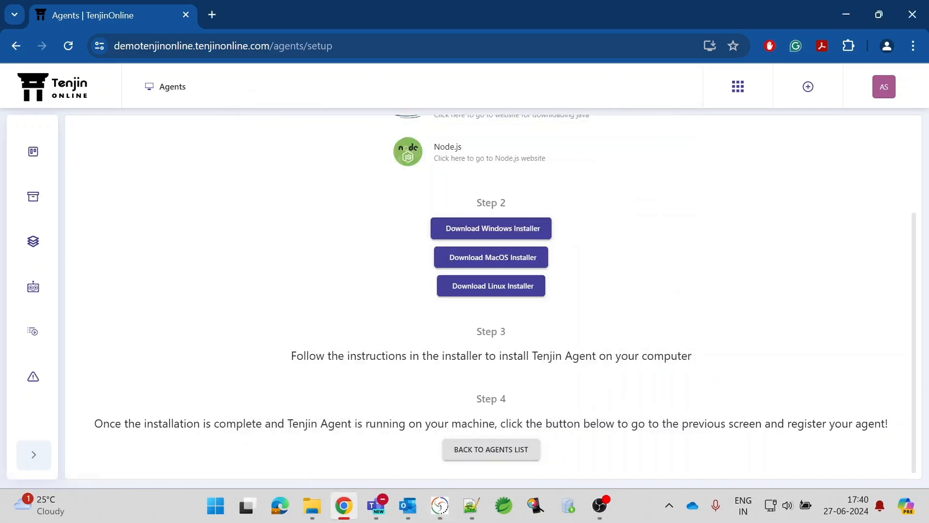
Return to the Agents list showing the detected unregistered agent.
click(485, 451)
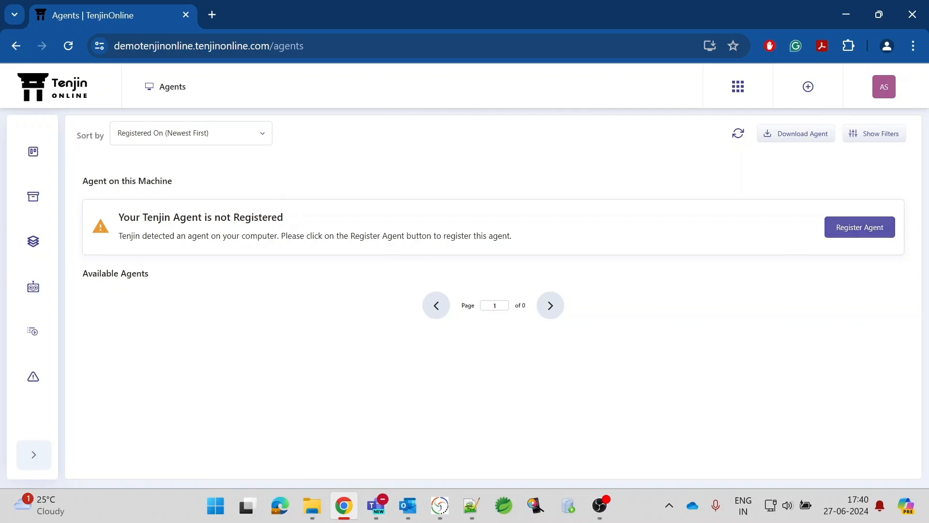
drag(119, 236, 583, 231)
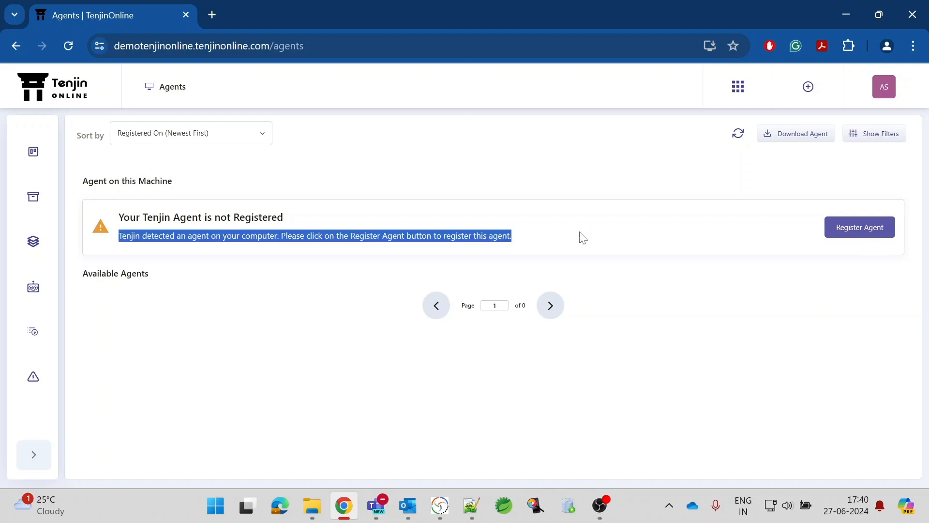
click(579, 231)
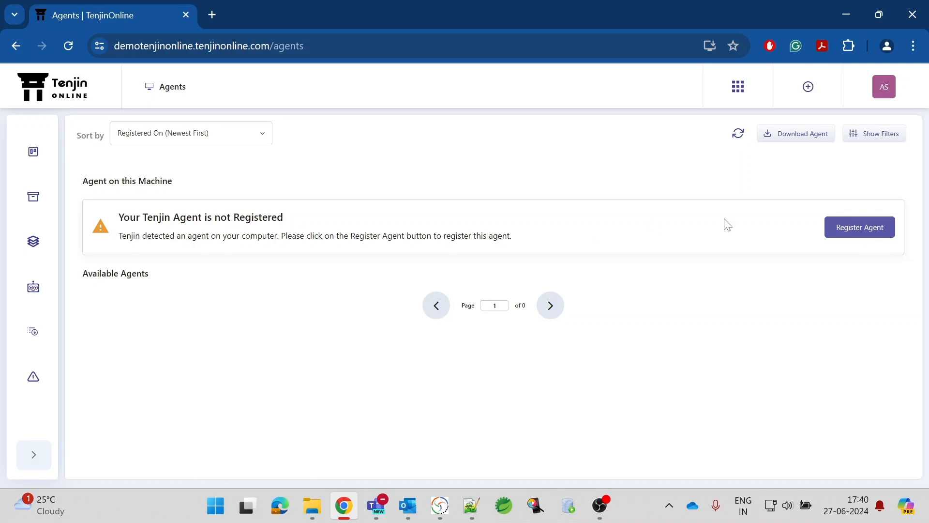
Register the detected agent, replacing its prefilled name with the user's first name.
click(848, 232)
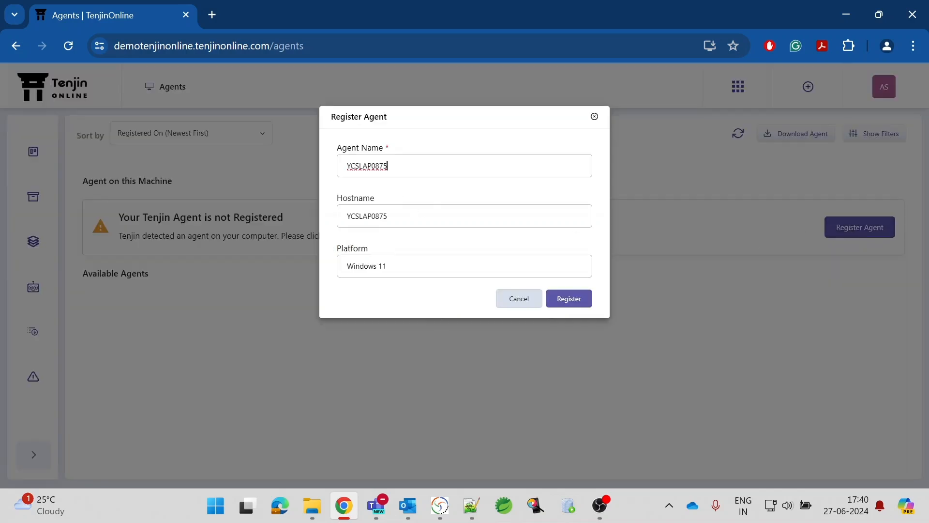
drag(388, 165, 283, 168)
text(Akshay)
click(571, 299)
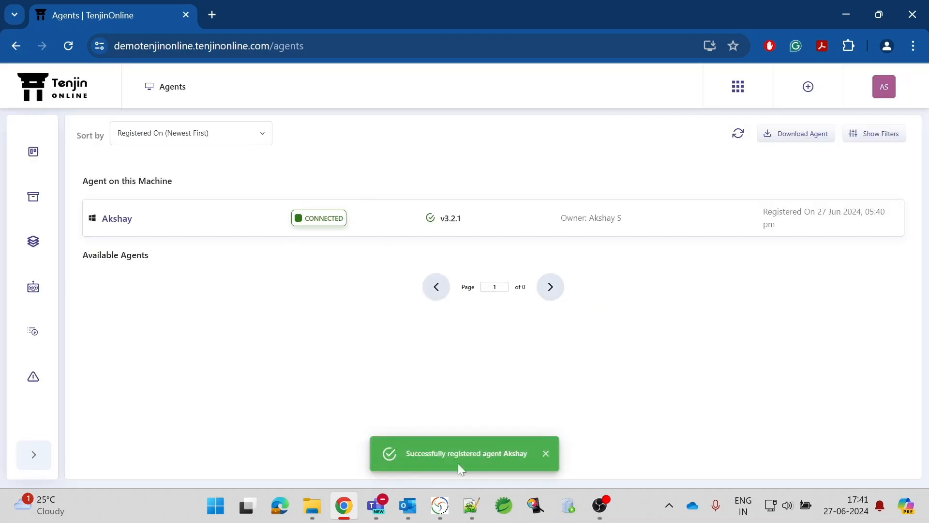
mouse_move(440, 506)
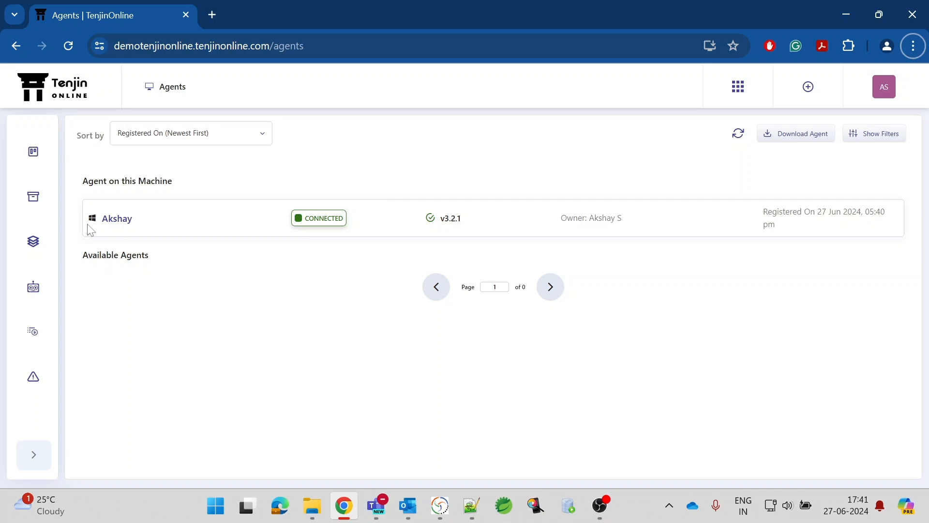
Confirm the agent shows the OnePlus CPH2467 on Android 14, passes its connection test, then return to Agents.
click(110, 225)
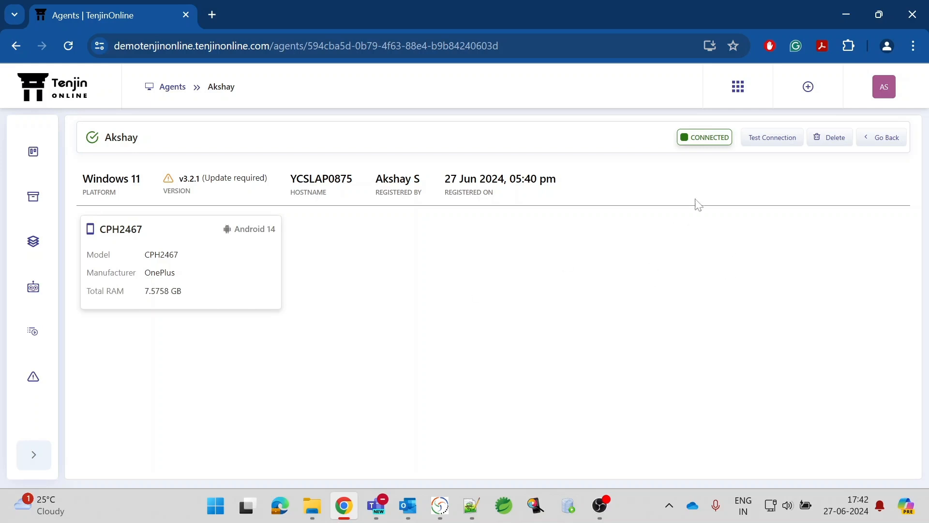
click(766, 139)
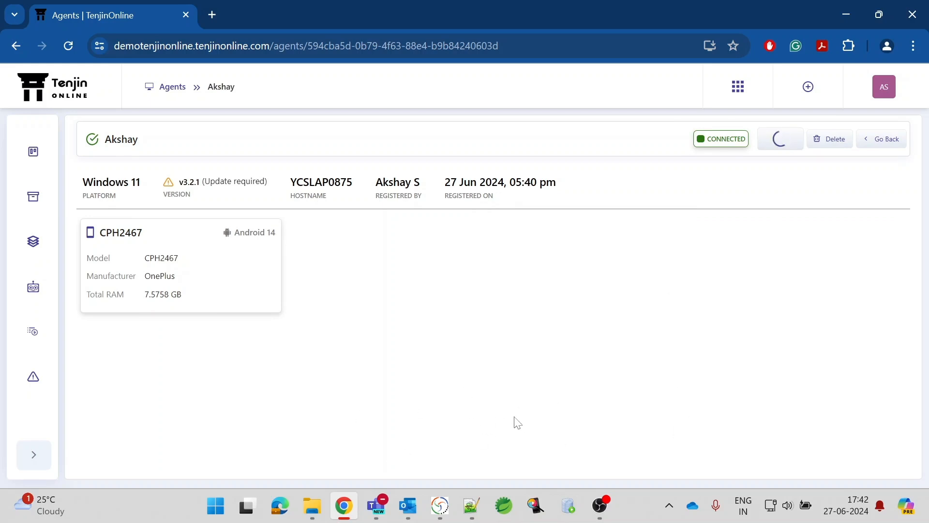
drag(428, 457, 508, 454)
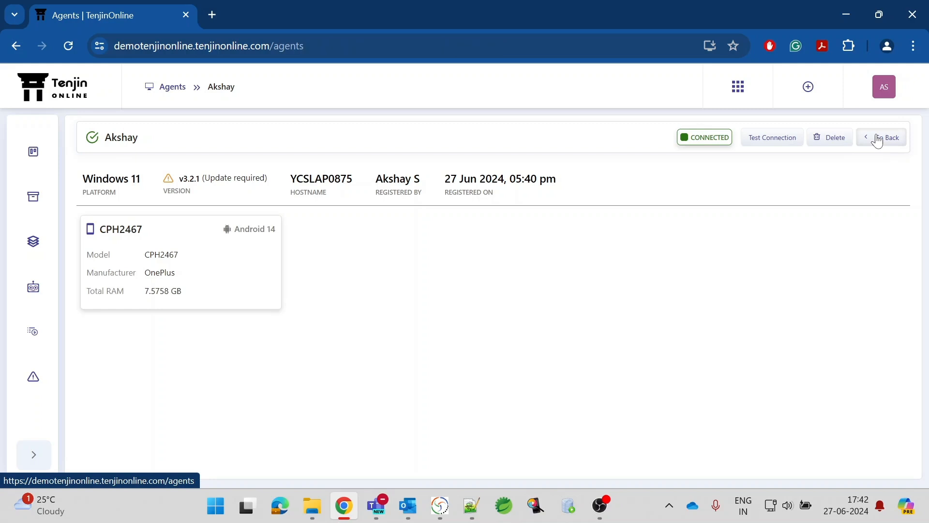
click(877, 141)
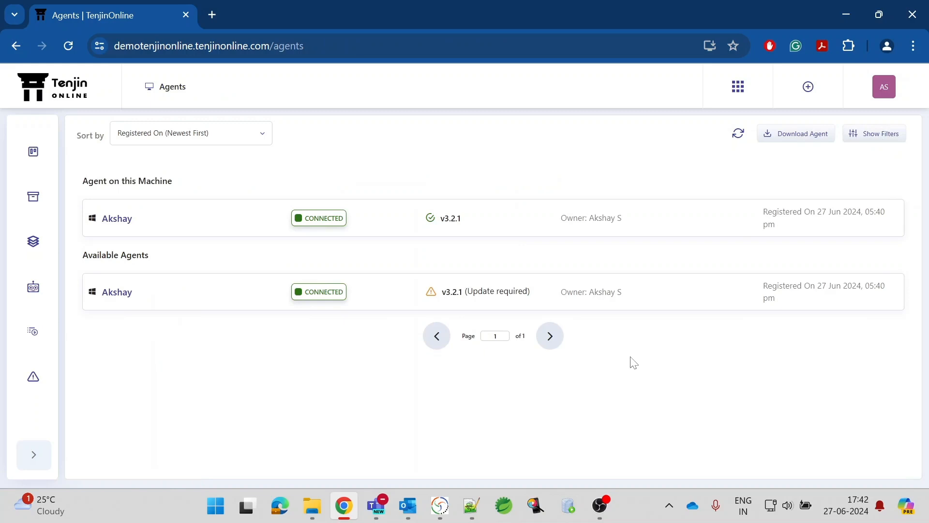